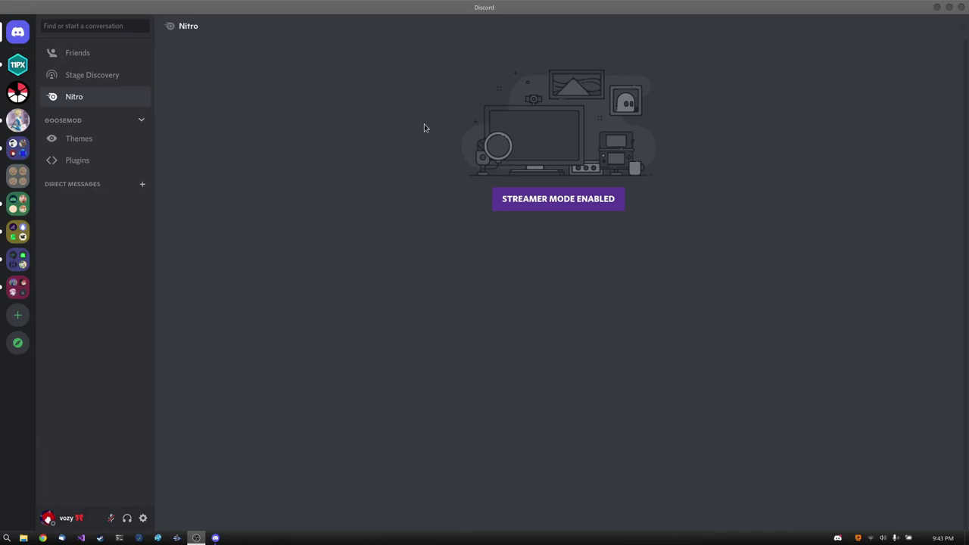
Step: Look through the GooseMod theme and plugin stores and view the list of store repos
{"action": "left_click", "coordinate": [116, 141]}
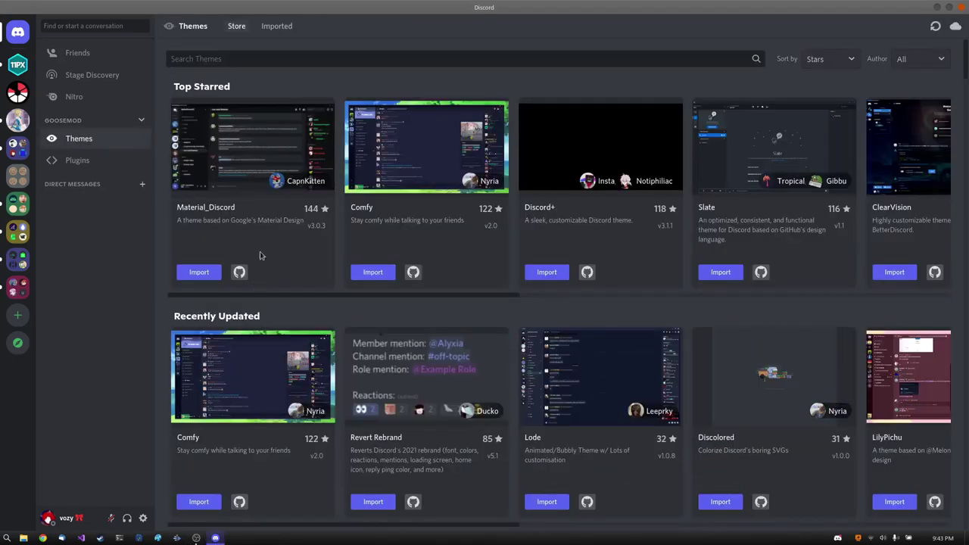
{"action": "left_click", "coordinate": [138, 171]}
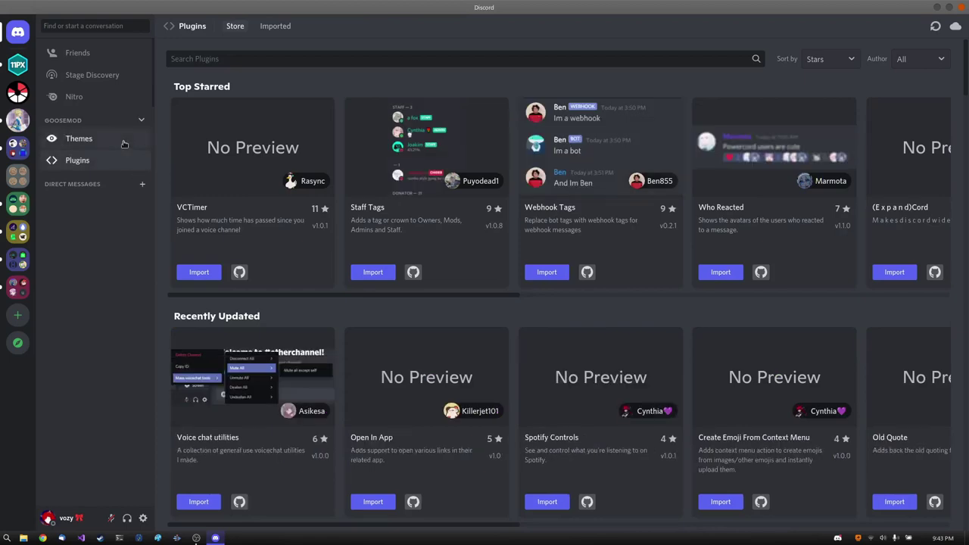
{"action": "key", "text": "alt+Left"}
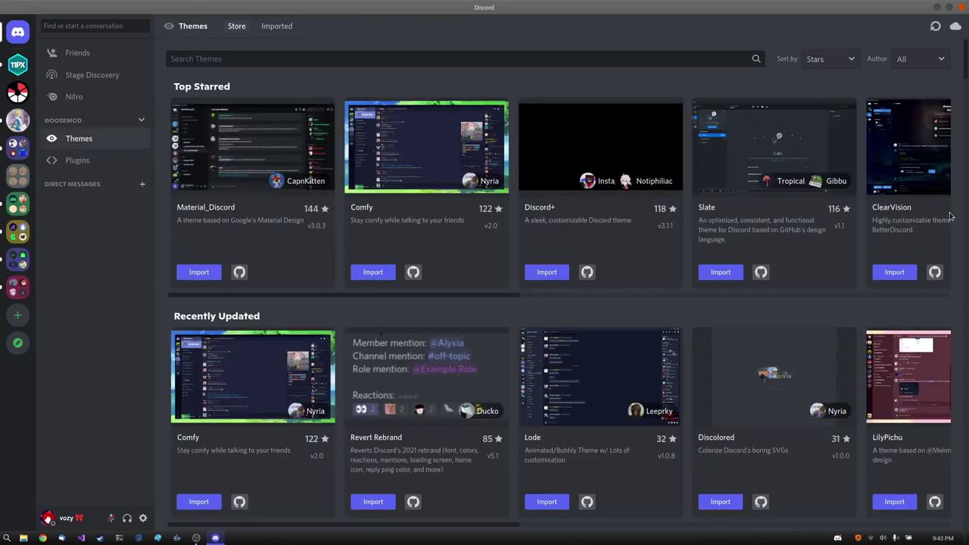
{"action": "left_click", "coordinate": [956, 26]}
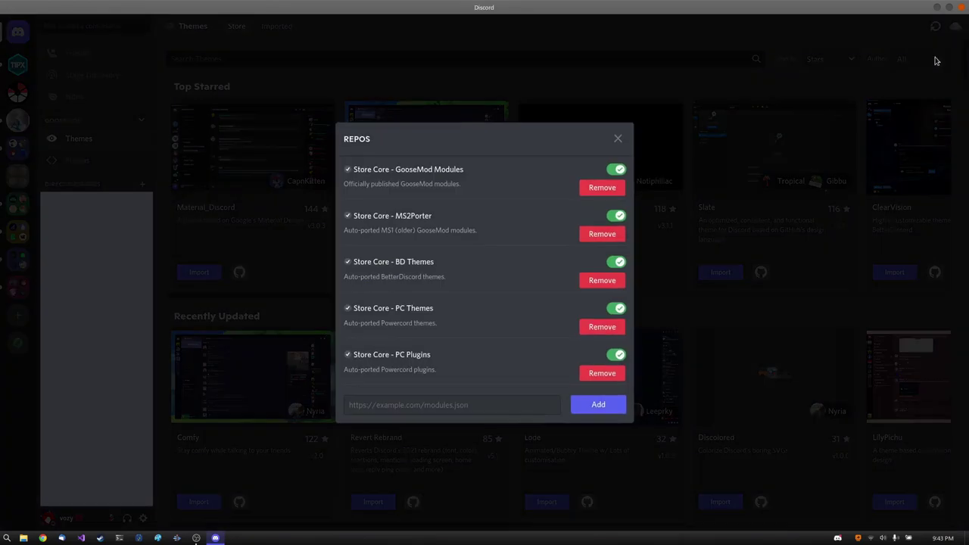
{"action": "left_click", "coordinate": [810, 208]}
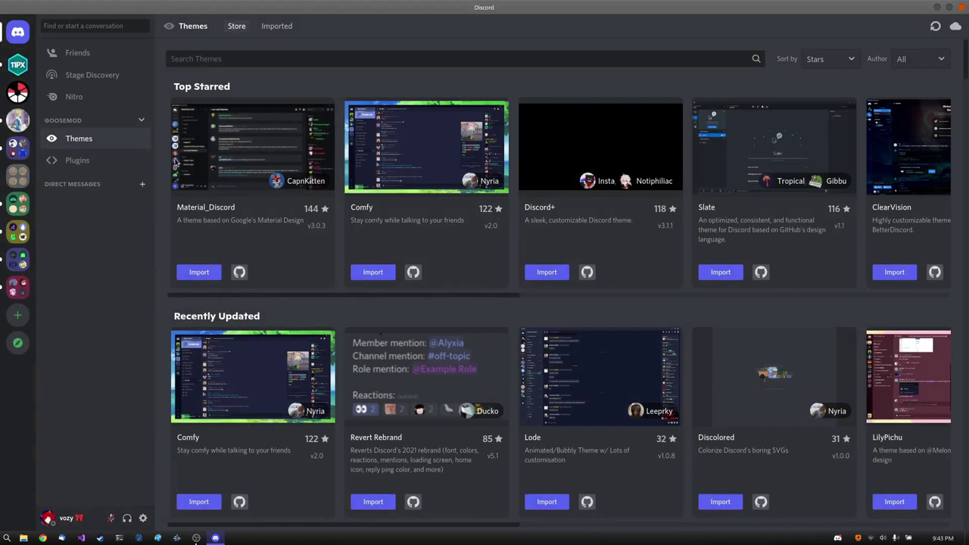
Step: Search the theme store for "winclas" and clear the search
{"action": "left_click", "coordinate": [550, 69]}
{"action": "type", "text": "win"}
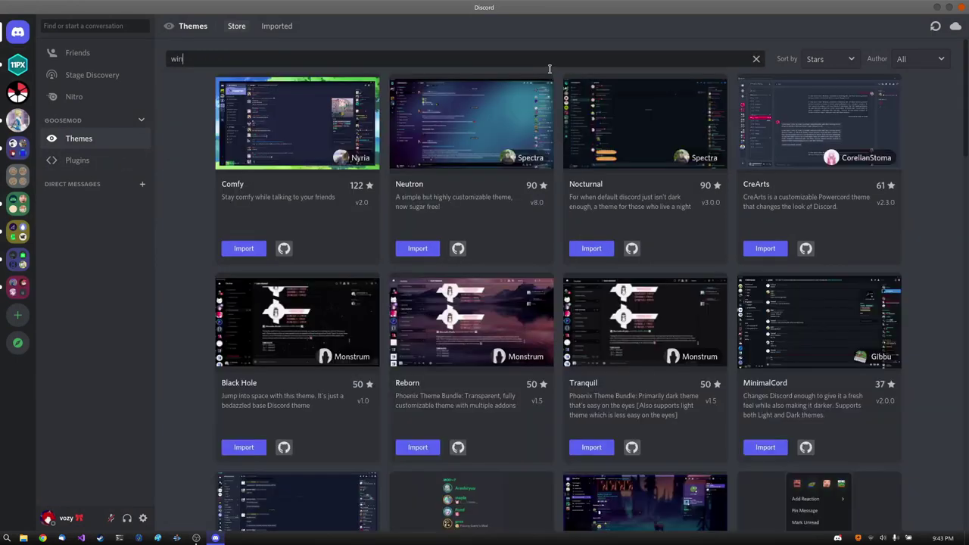
{"action": "type", "text": "clas"}
{"action": "key", "text": "ctrl+a"}
{"action": "key", "text": "BackSpace"}
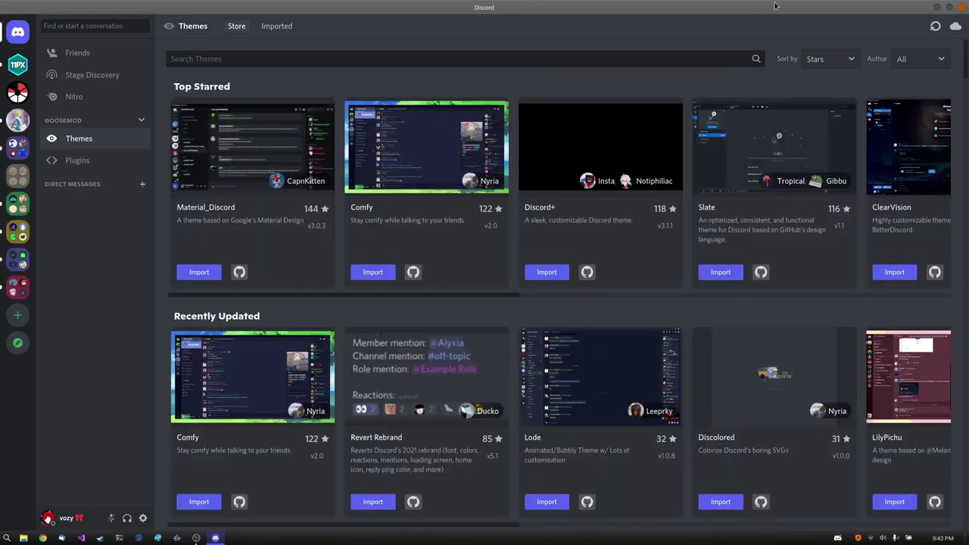
Step: Sort the store themes by Last Updated, switch the order to A-Z, and filter them to the author LuckFire
{"action": "left_click", "coordinate": [828, 60]}
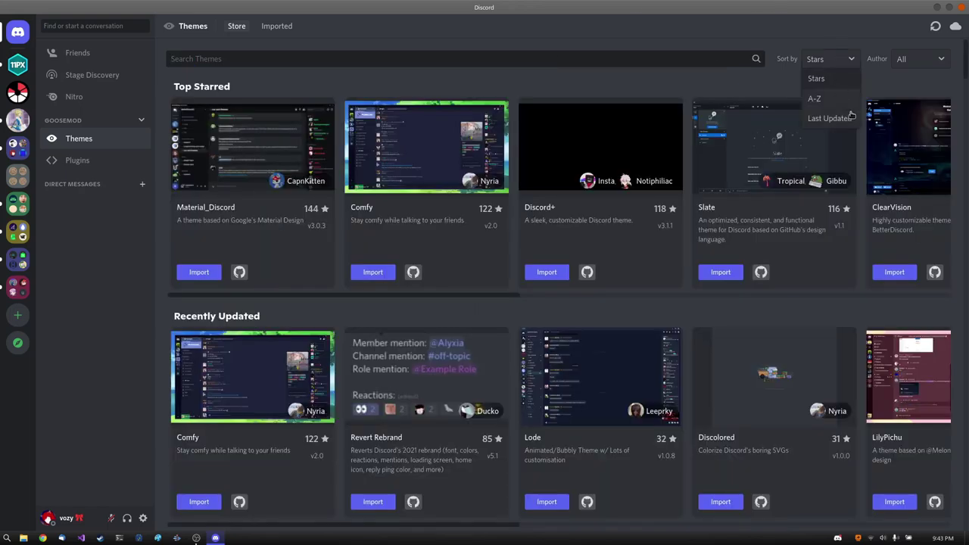
{"action": "left_click", "coordinate": [848, 117]}
{"action": "left_click", "coordinate": [845, 65]}
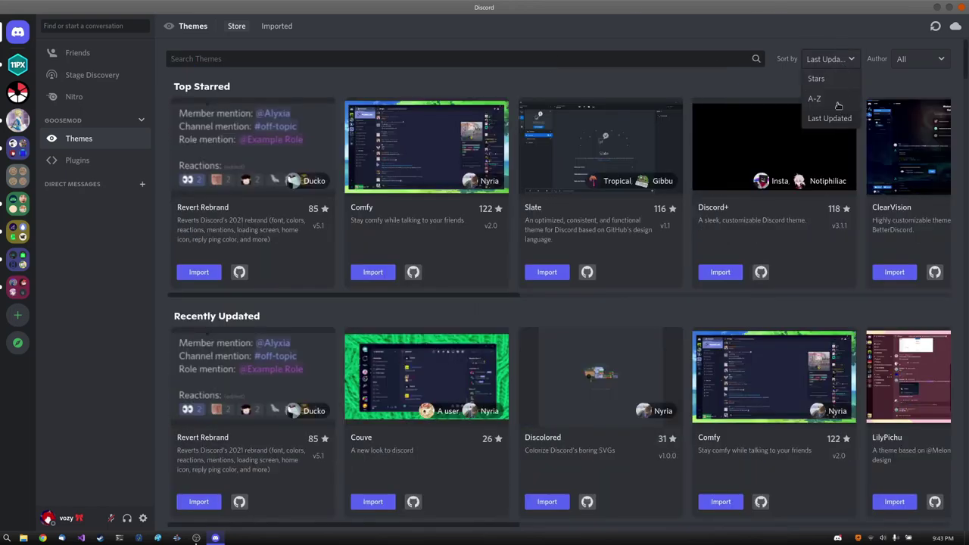
{"action": "left_click", "coordinate": [838, 103]}
{"action": "left_click", "coordinate": [924, 58]}
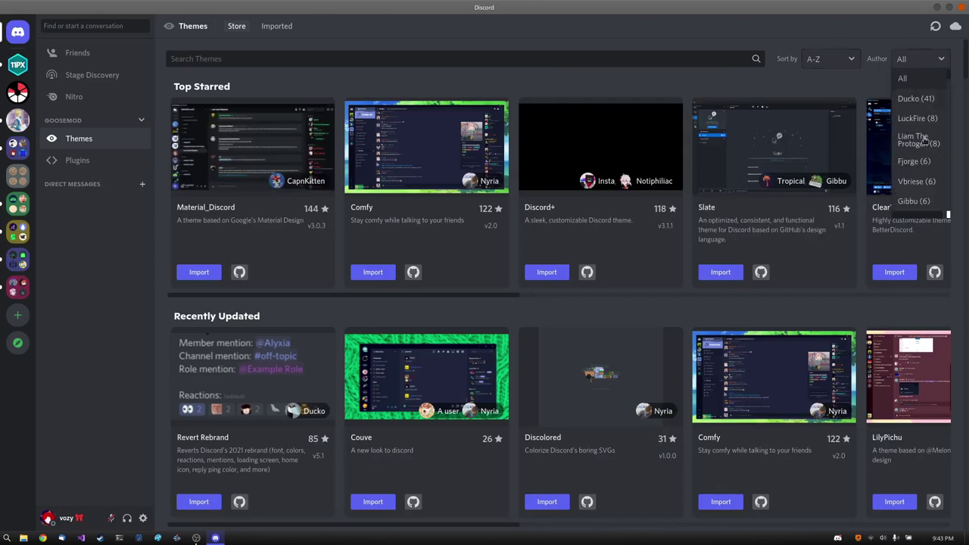
{"action": "left_click", "coordinate": [917, 120]}
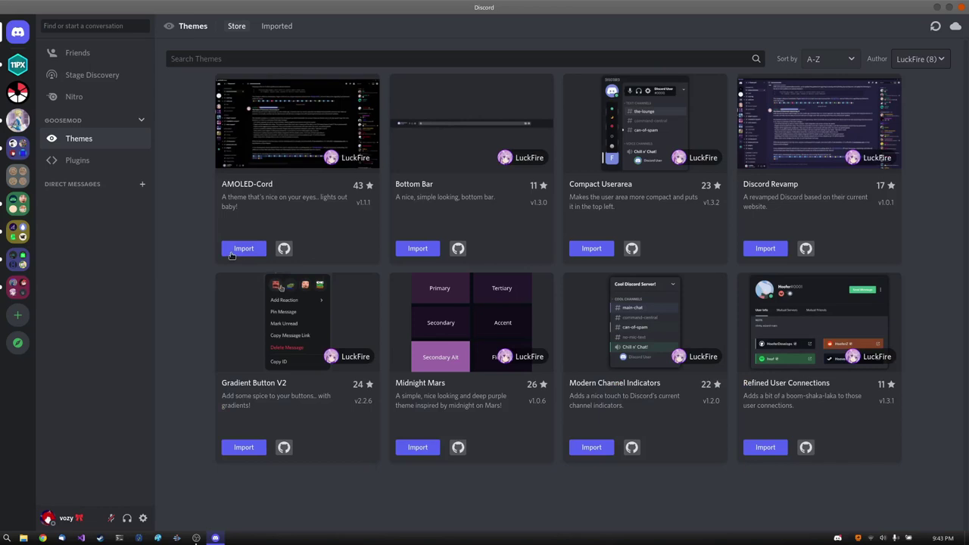
Step: Import the AMOLED-Cord, Gradient Button V2 and Modern Channel Indicators themes
{"action": "left_click", "coordinate": [237, 255]}
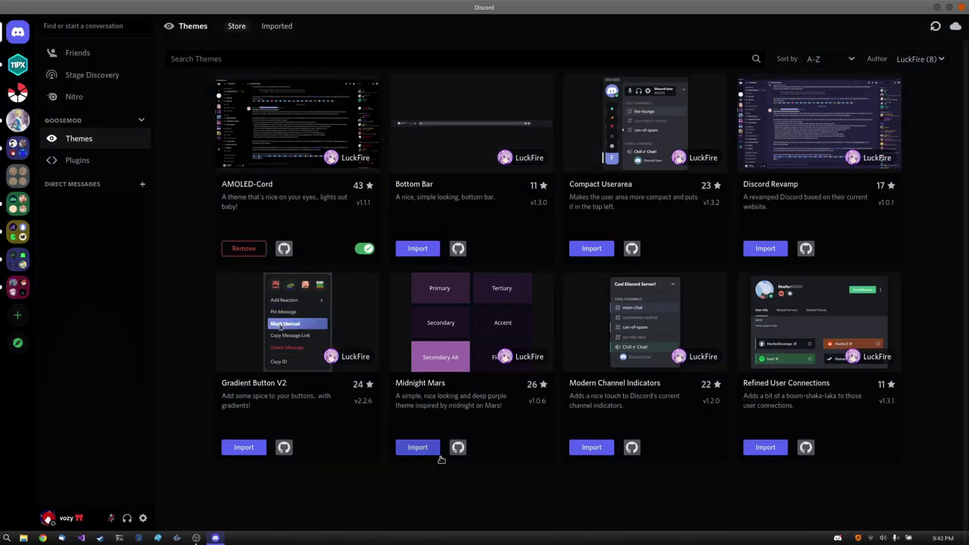
{"action": "left_click", "coordinate": [256, 451]}
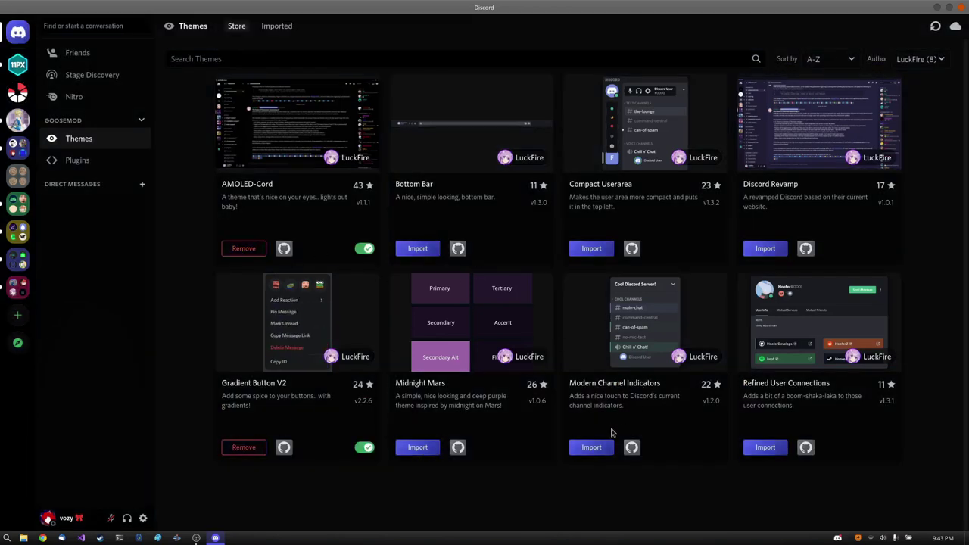
{"action": "left_click", "coordinate": [594, 451]}
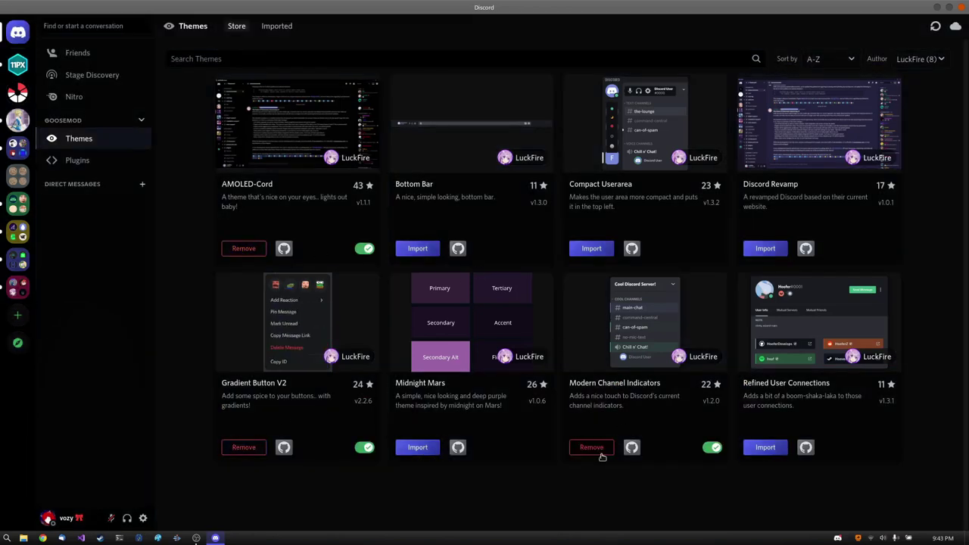
Step: Disable AMOLED-Cord, Gradient Button V2 and Modern Channel Indicators in the list of imported themes
{"action": "left_click", "coordinate": [277, 27]}
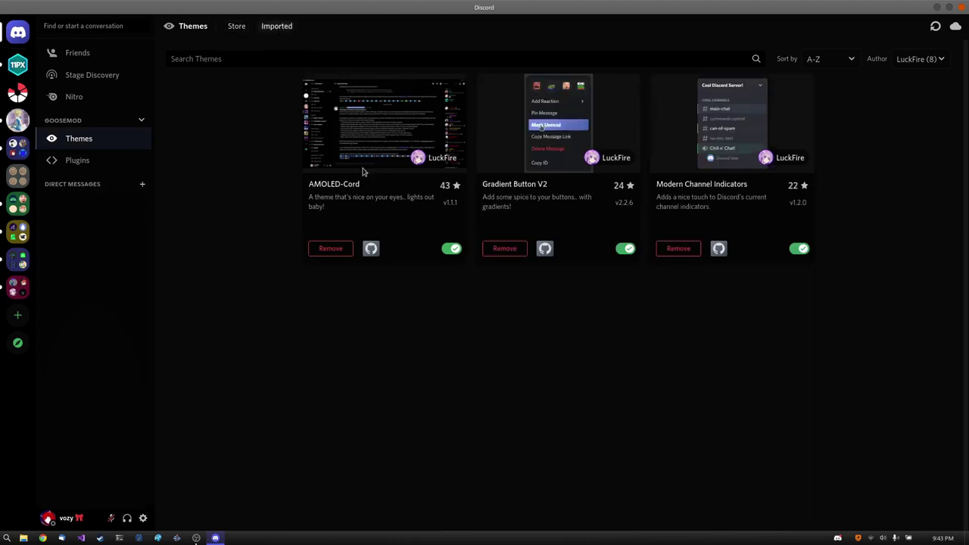
{"action": "left_click", "coordinate": [453, 250]}
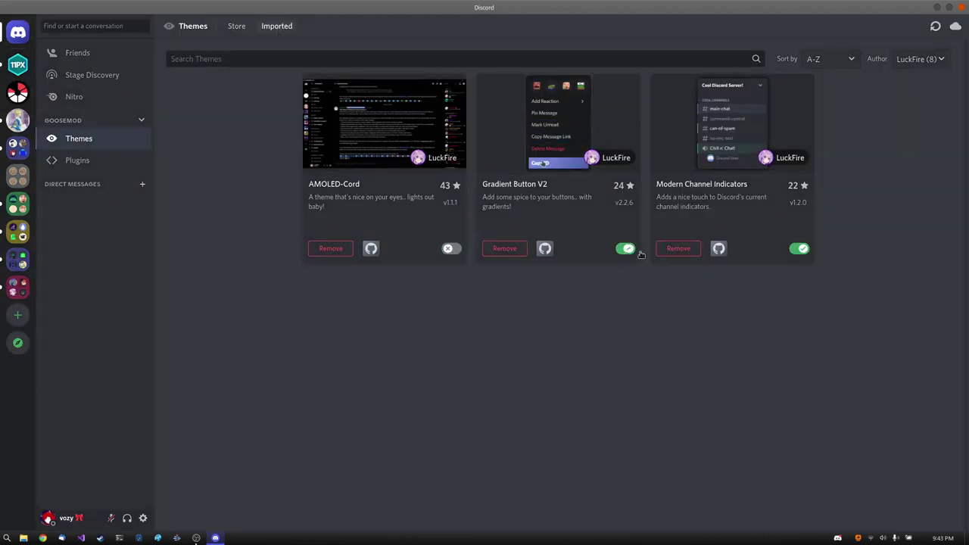
{"action": "left_click", "coordinate": [625, 250]}
{"action": "left_click", "coordinate": [799, 250]}
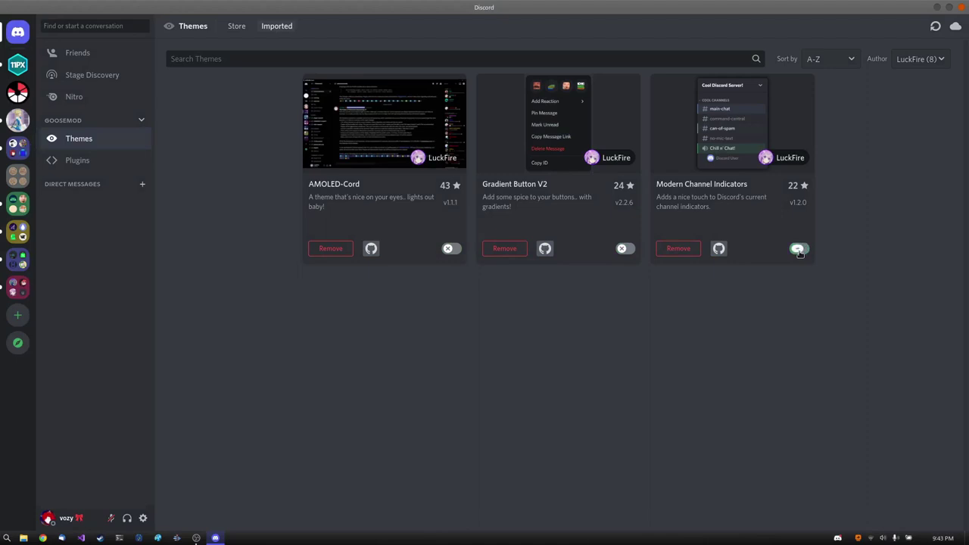
Step: Remove the AMOLED-Cord, Gradient Button V2 and Modern Channel Indicators themes and return to the theme store
{"action": "left_click", "coordinate": [331, 252]}
{"action": "left_click", "coordinate": [509, 254]}
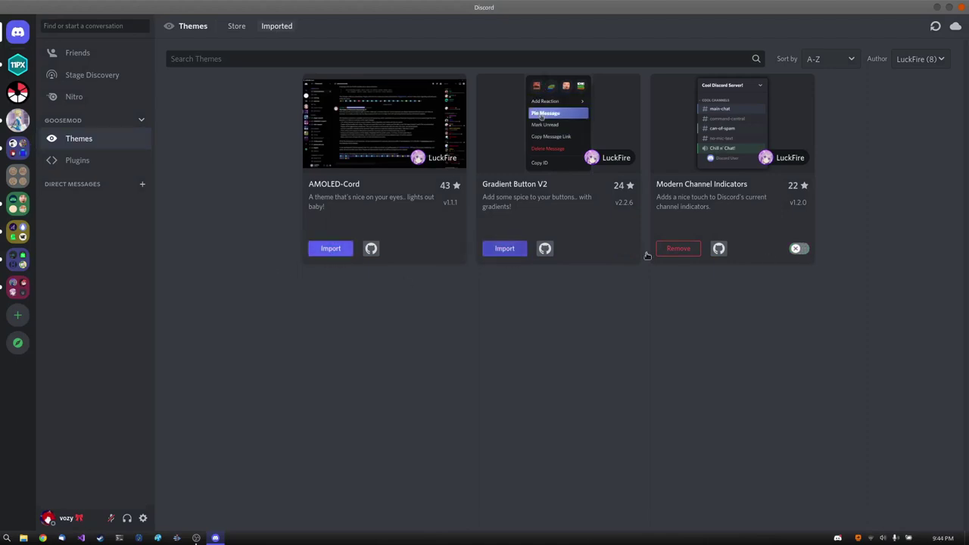
{"action": "left_click", "coordinate": [686, 252]}
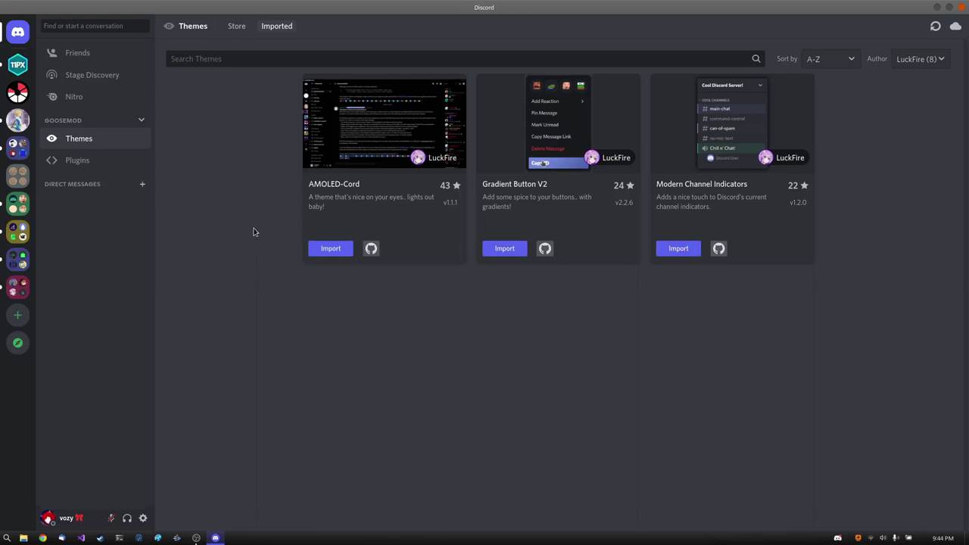
{"action": "left_click", "coordinate": [249, 28]}
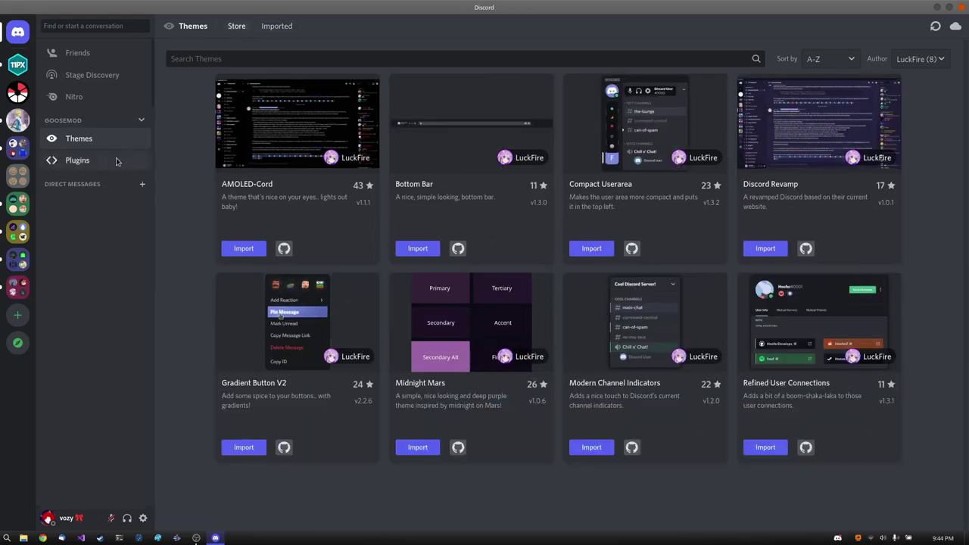
Step: Look over the plugin store, the GooseMod settings page, and the Fucklytics and Custom CSS module pages in the user settings
{"action": "left_click", "coordinate": [115, 159]}
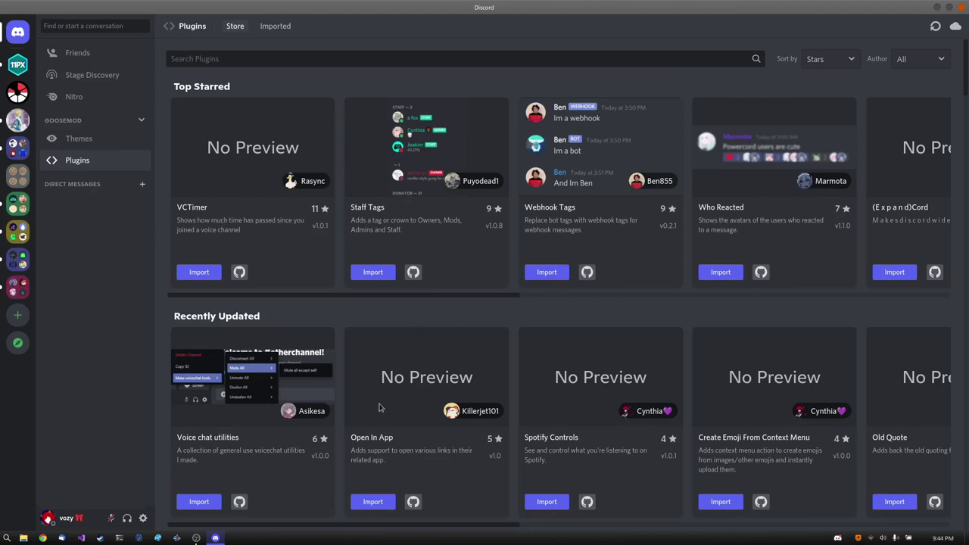
{"action": "left_click", "coordinate": [143, 519]}
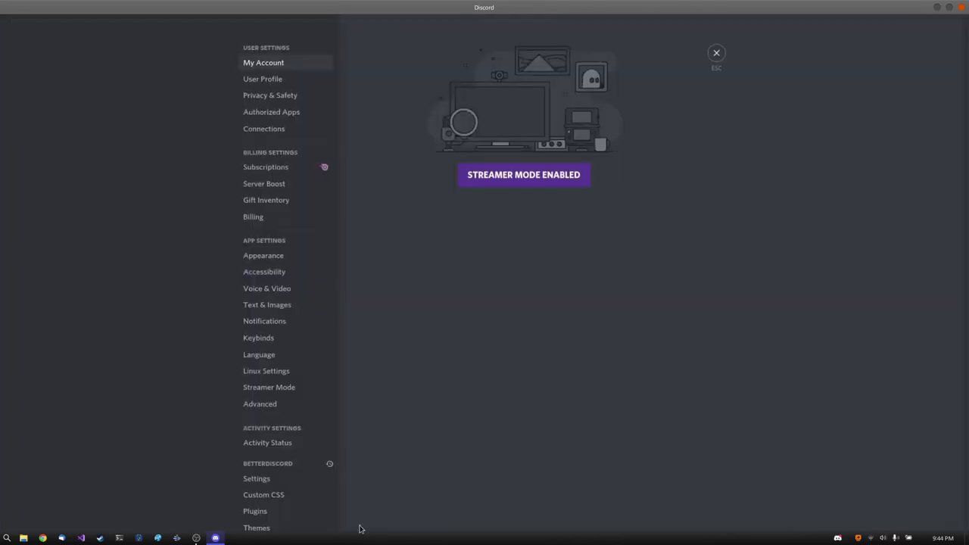
{"action": "scroll", "coordinate": [307, 455], "scroll_direction": "down", "scroll_amount": 5}
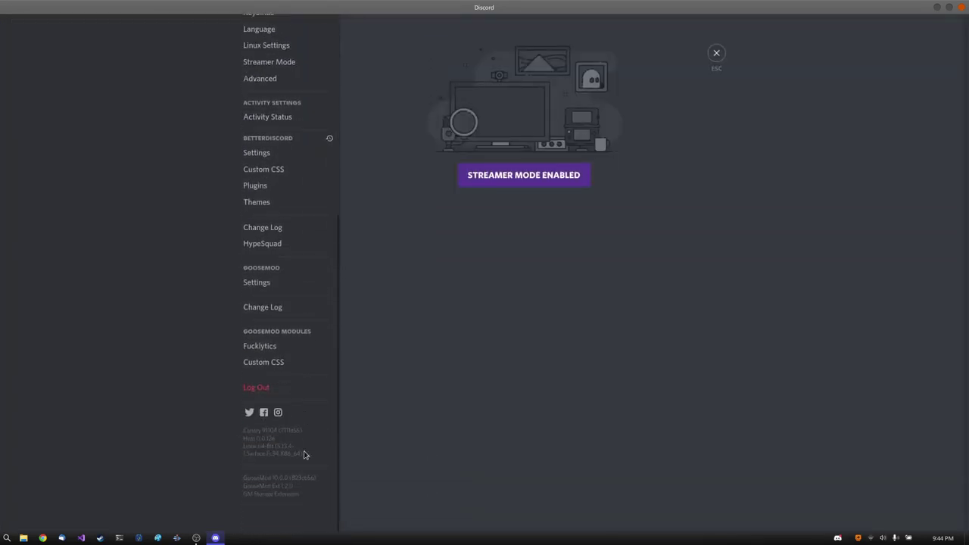
{"action": "left_click", "coordinate": [256, 282]}
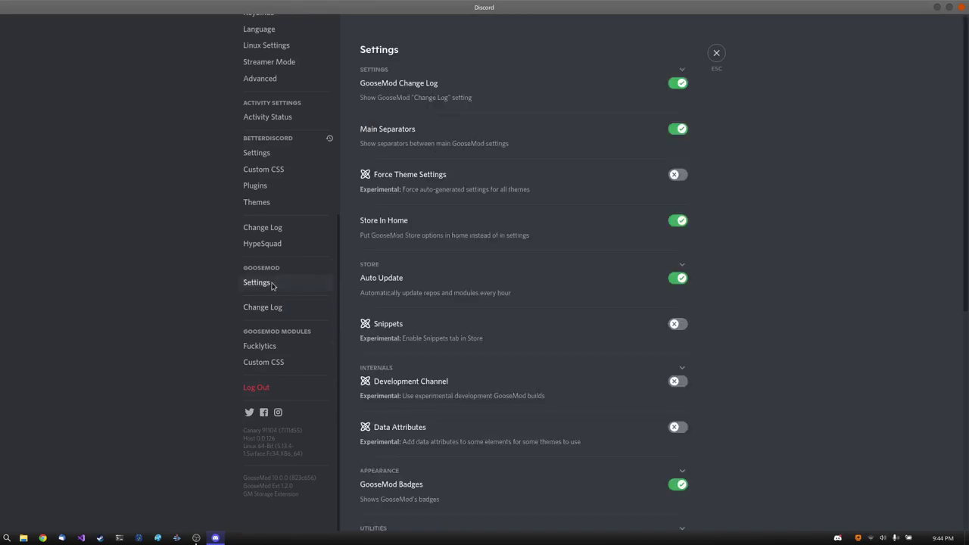
{"action": "left_click", "coordinate": [259, 347]}
{"action": "left_click", "coordinate": [274, 363]}
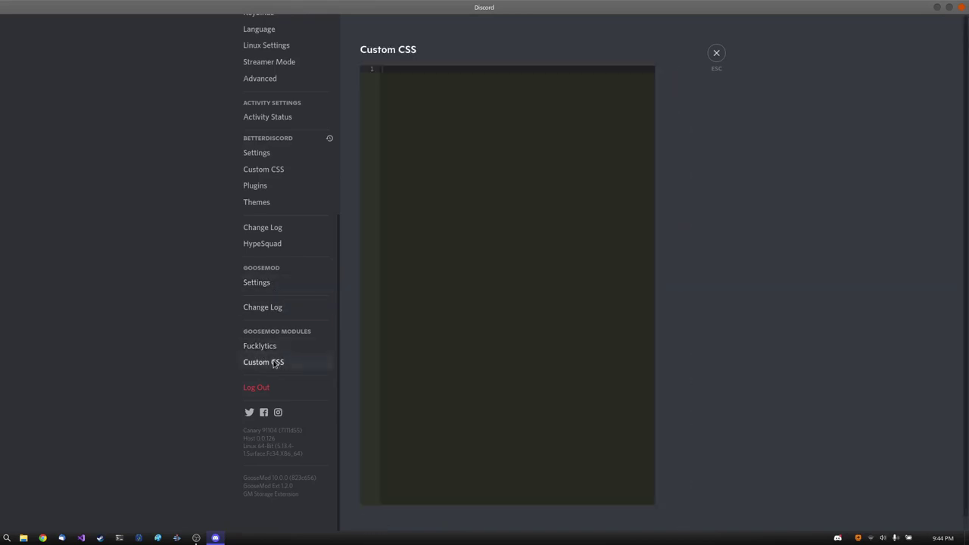
{"action": "left_click", "coordinate": [288, 350]}
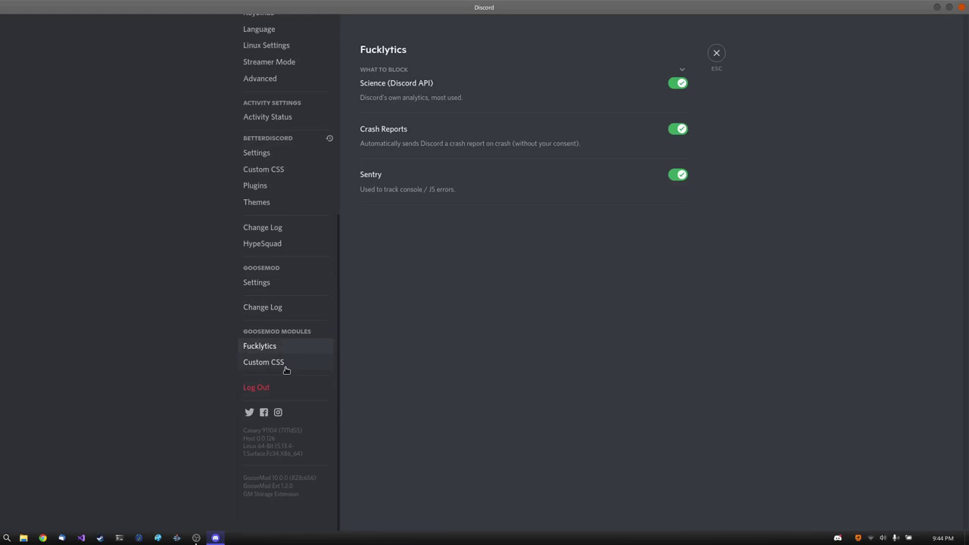
{"action": "left_click", "coordinate": [284, 369]}
Step: Review all GooseMod settings, including the utilities, backup and debug options, and close the user settings
{"action": "left_click", "coordinate": [292, 289]}
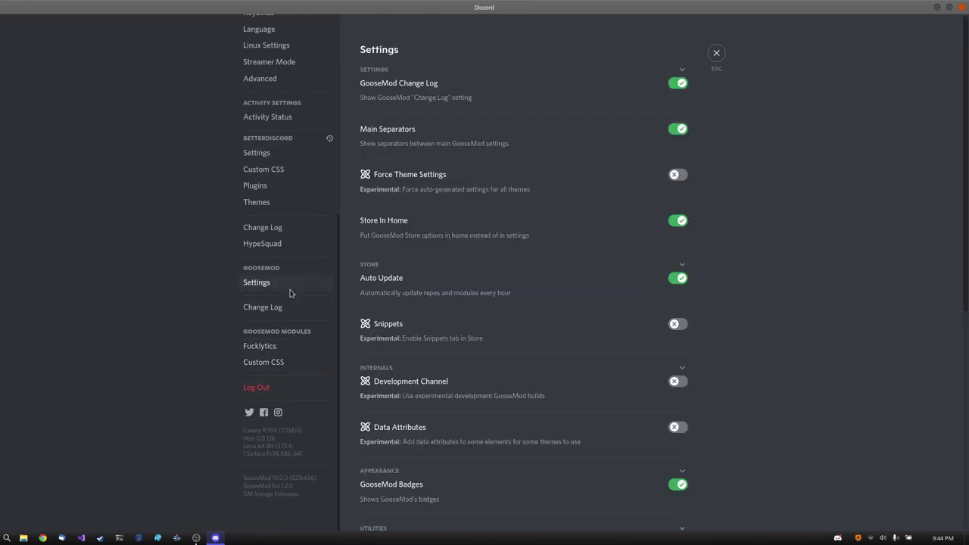
{"action": "scroll", "coordinate": [464, 309], "scroll_direction": "down", "scroll_amount": 5}
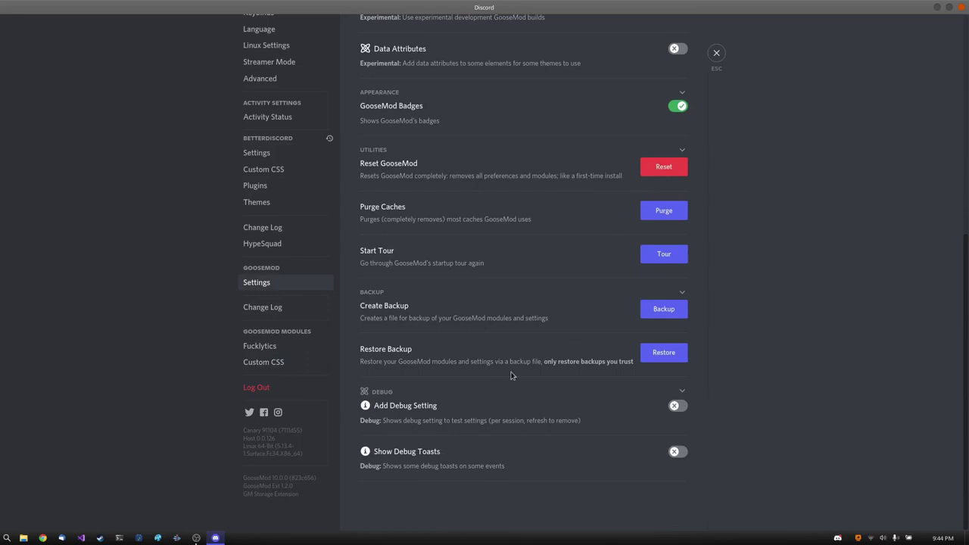
{"action": "scroll", "coordinate": [752, 374], "scroll_direction": "up", "scroll_amount": 5}
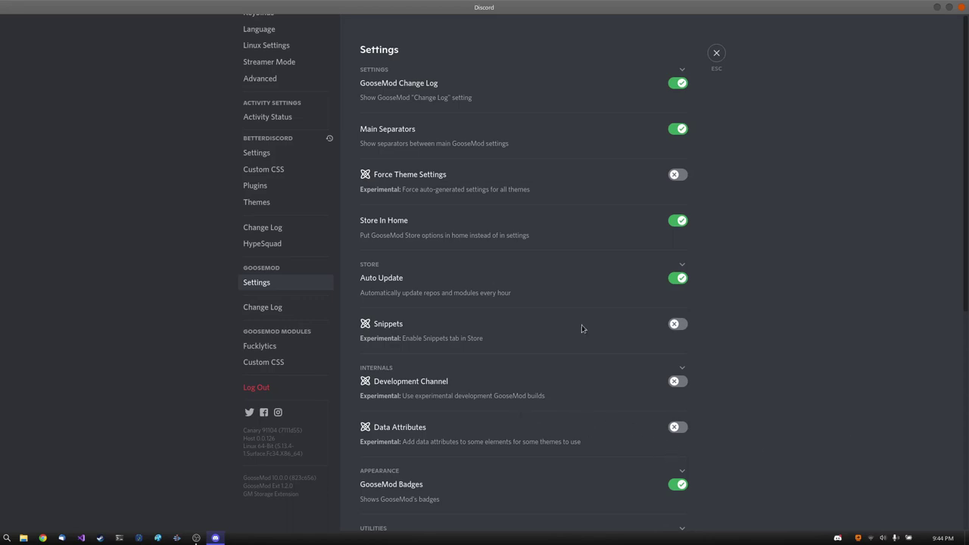
{"action": "left_click", "coordinate": [715, 55]}
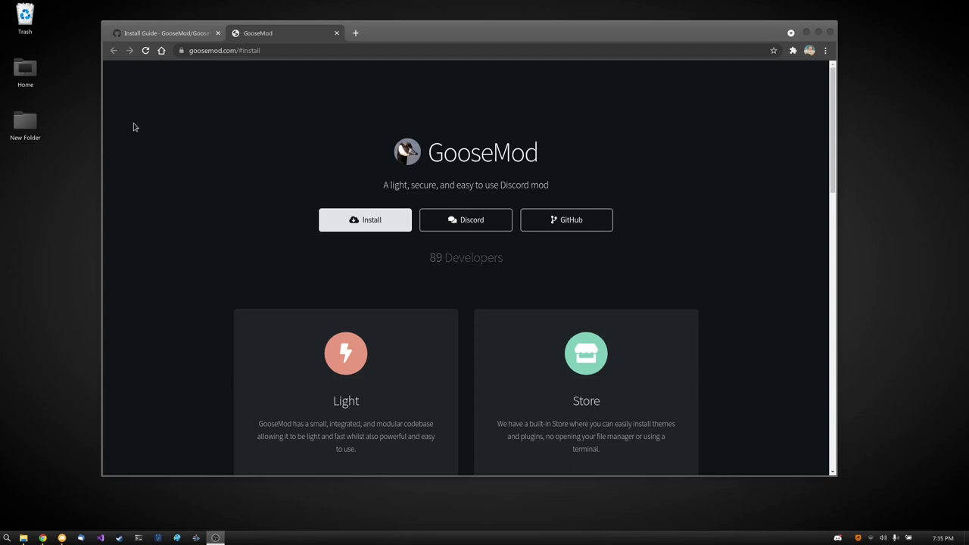
Step: Bring up the GooseMod Install Guide in the browser and open settings.json from the .config/discord folder in the file manager
{"action": "left_click", "coordinate": [175, 34]}
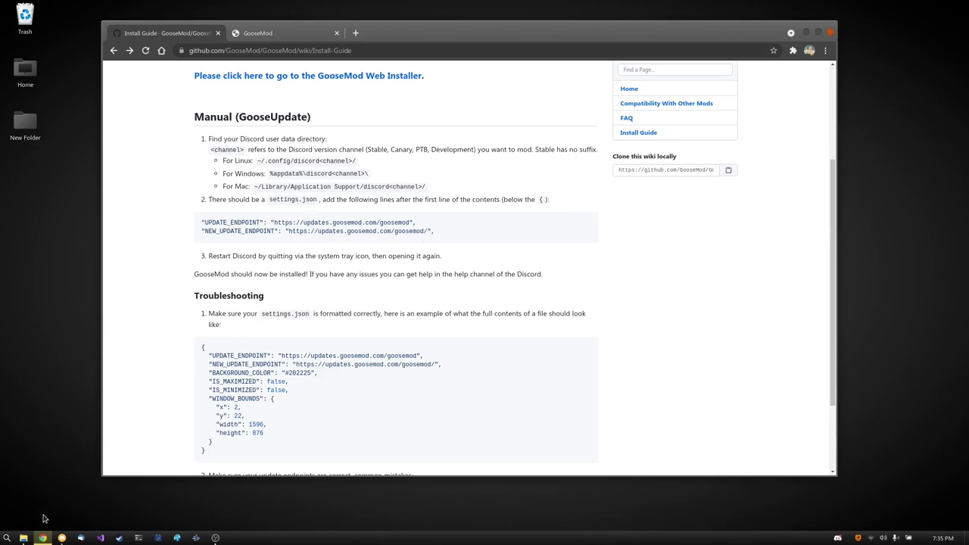
{"action": "left_click", "coordinate": [29, 538]}
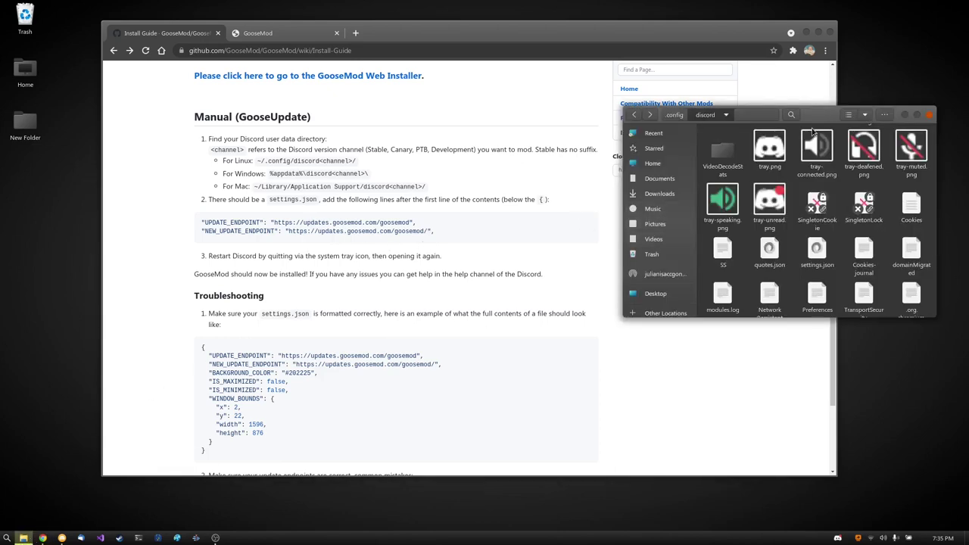
{"action": "left_click_drag", "start_coordinate": [805, 112], "coordinate": [757, 21]}
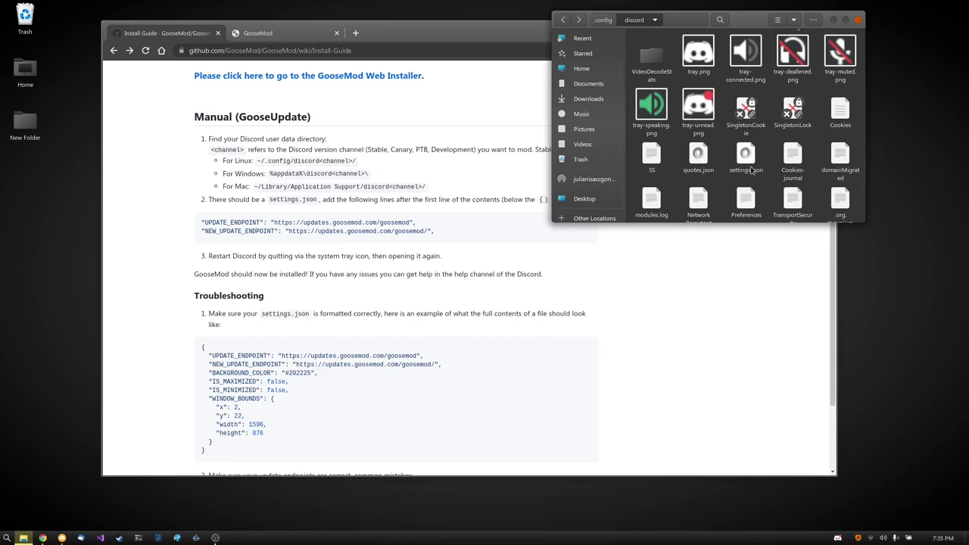
{"action": "scroll", "coordinate": [753, 158], "scroll_direction": "down", "scroll_amount": 1}
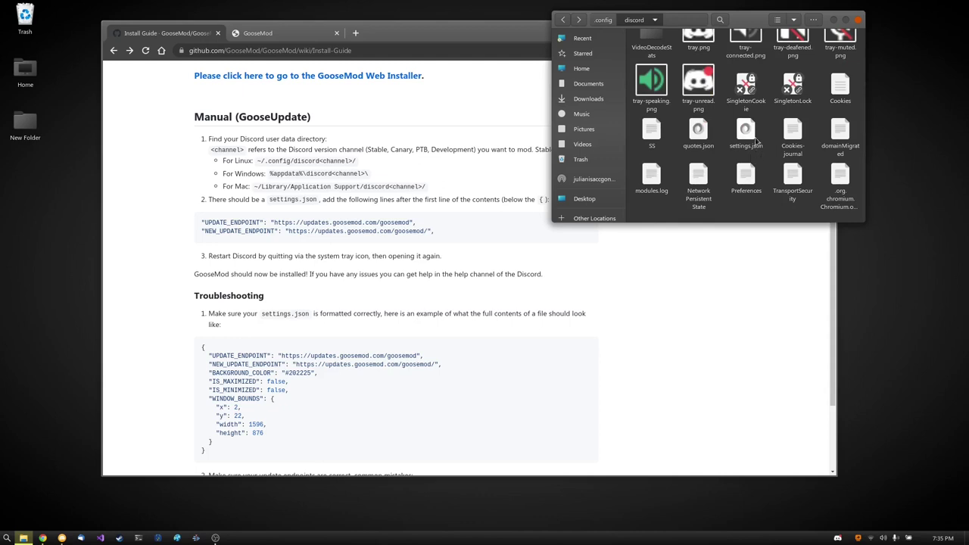
{"action": "double_click", "coordinate": [747, 134]}
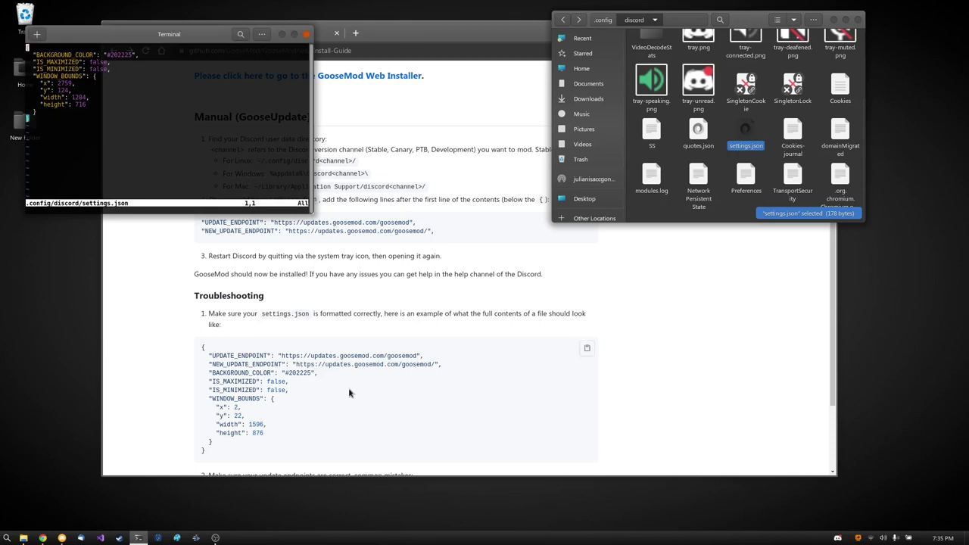
Step: Copy the UPDATE_ENDPOINT and NEW_UPDATE_ENDPOINT lines from the install guide and paste them below the opening brace in settings.json
{"action": "left_click", "coordinate": [370, 280]}
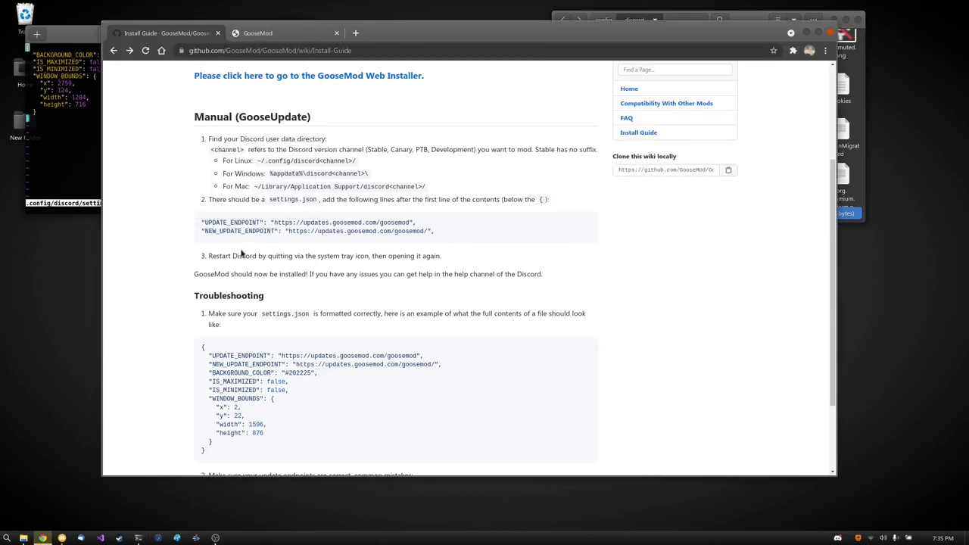
{"action": "left_click_drag", "start_coordinate": [217, 248], "coordinate": [195, 229]}
{"action": "right_click", "coordinate": [282, 227]}
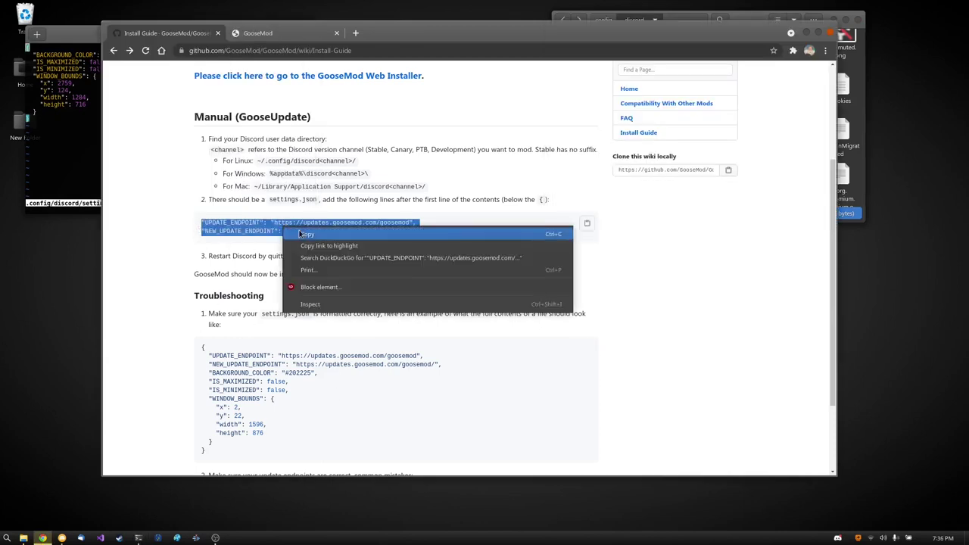
{"action": "left_click", "coordinate": [302, 234]}
{"action": "left_click", "coordinate": [28, 127]}
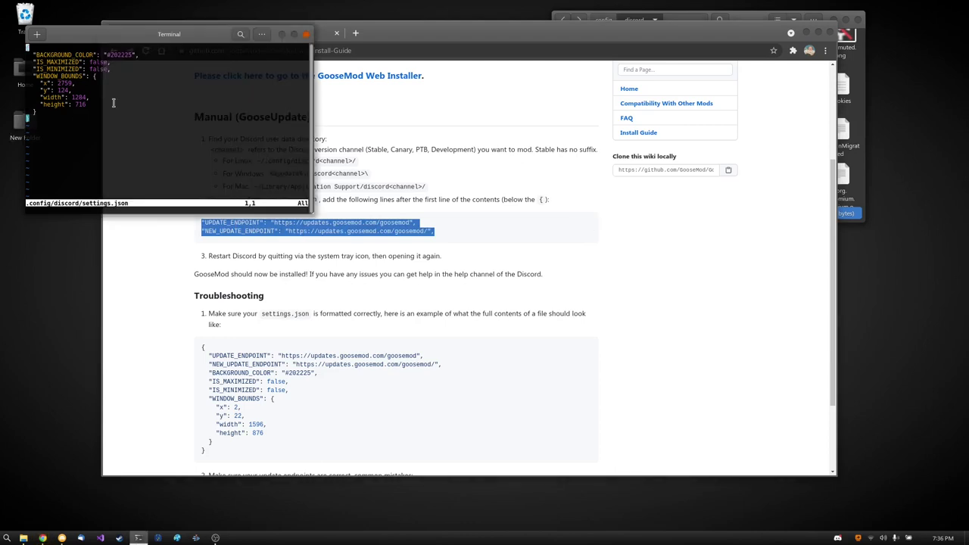
{"action": "key", "text": "i"}
{"action": "key", "text": "Return"}
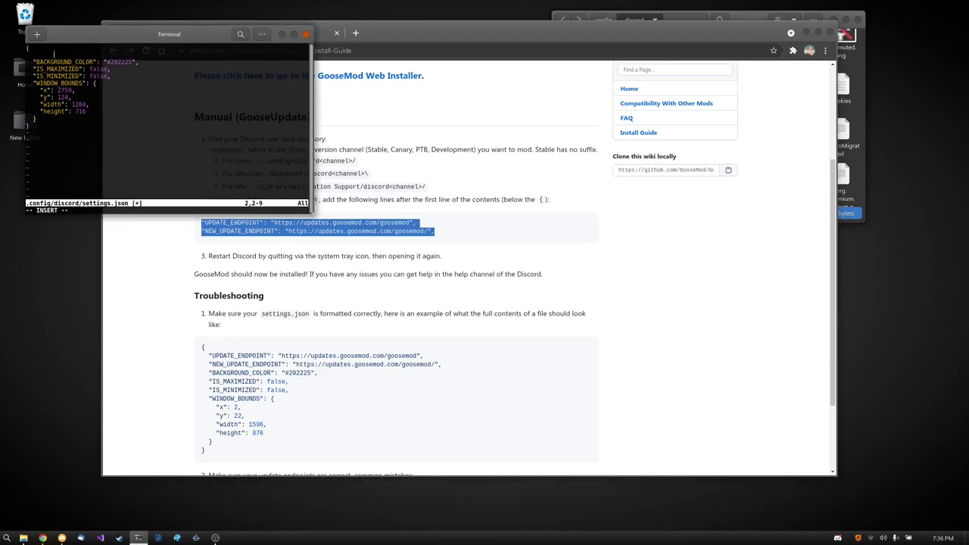
{"action": "key", "text": "ctrl+shift+v"}
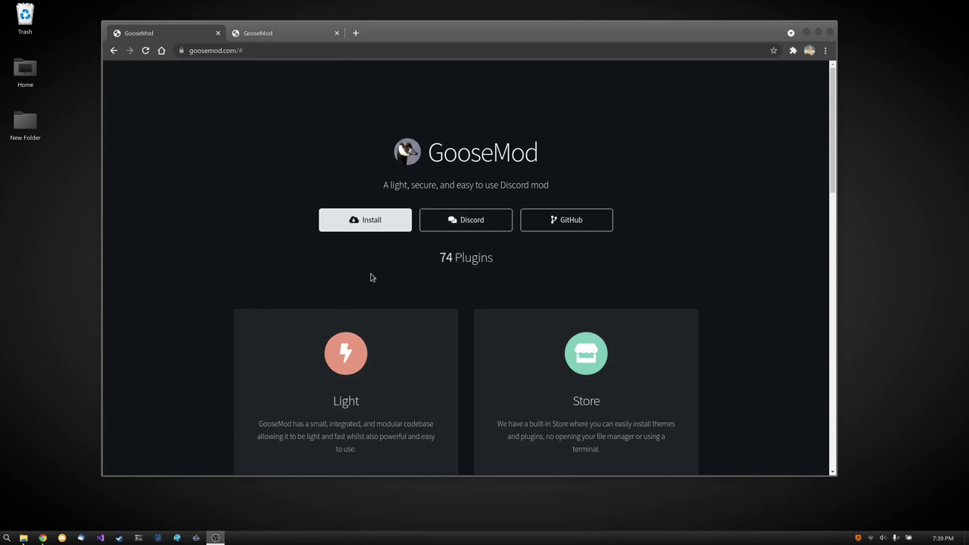
Step: Start the GooseMod web installation for the Stable channel using the Simple install method
{"action": "left_click", "coordinate": [384, 233]}
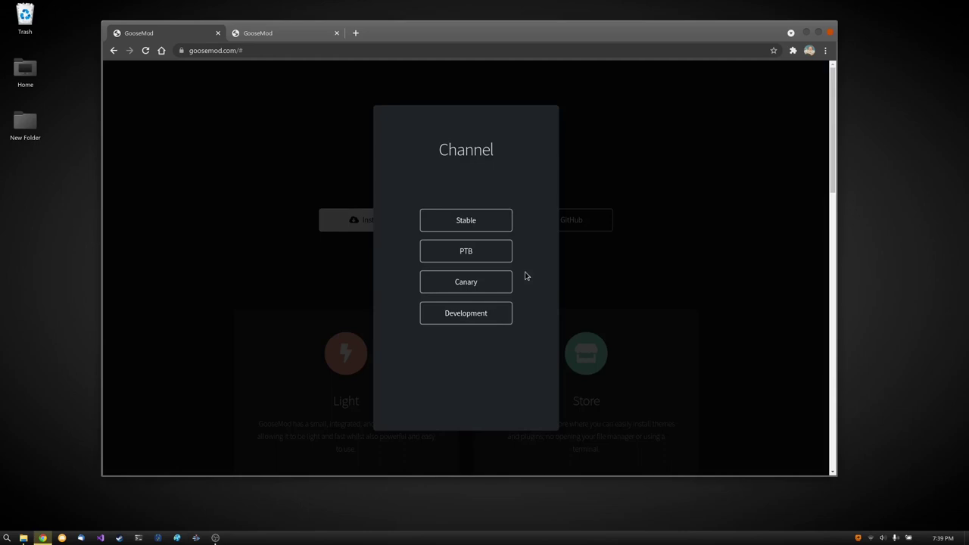
{"action": "left_click", "coordinate": [489, 227]}
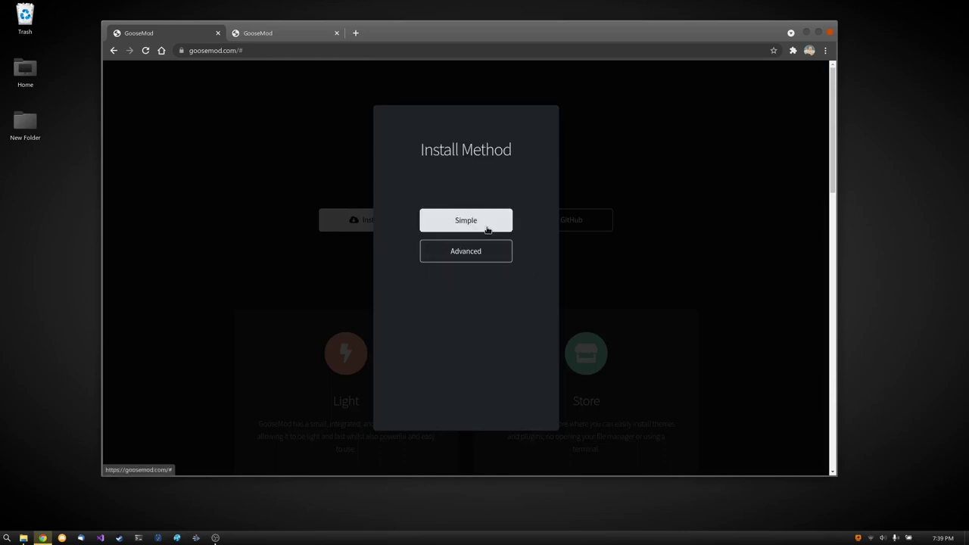
{"action": "left_click", "coordinate": [489, 229]}
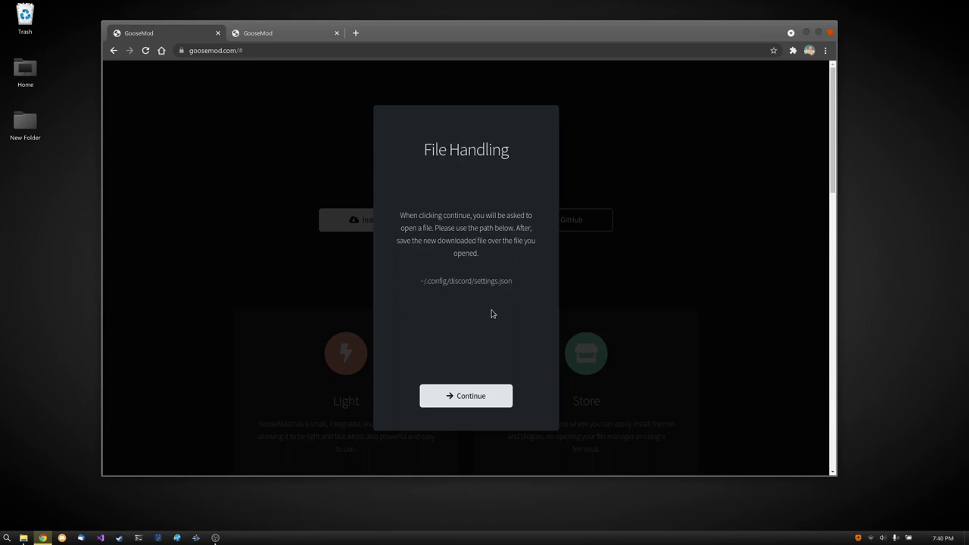
Step: Continue past the file handling instructions and give the installer the settings.json file from the .config/discord folder
{"action": "left_click", "coordinate": [463, 402]}
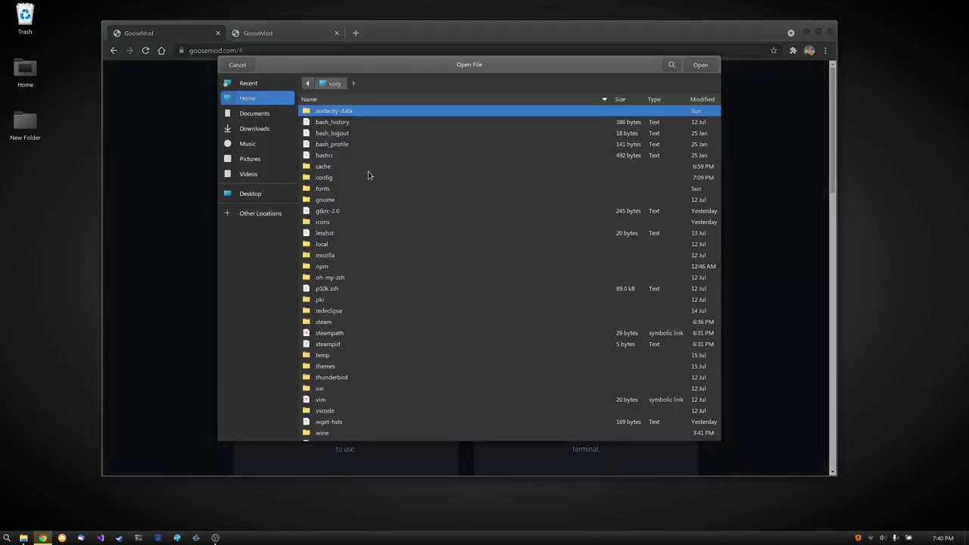
{"action": "double_click", "coordinate": [351, 180]}
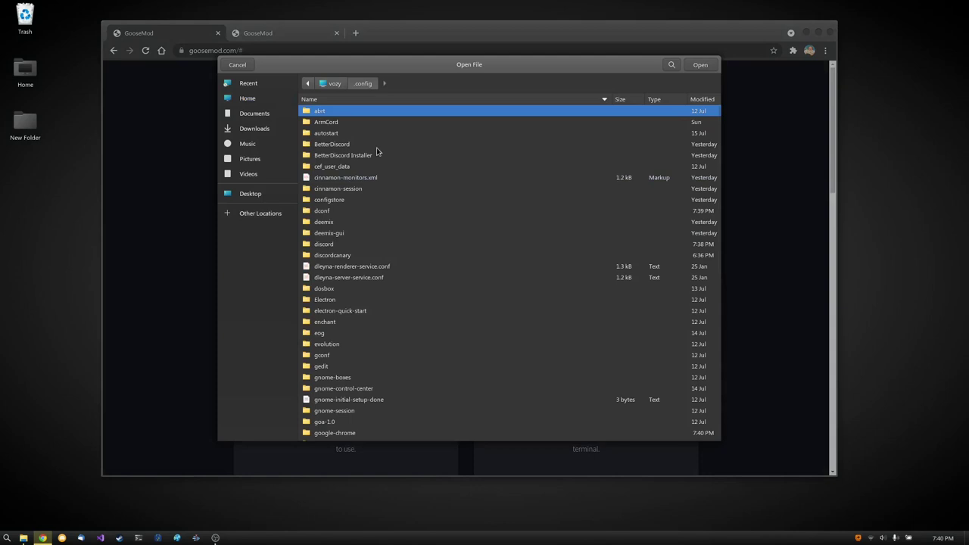
{"action": "scroll", "coordinate": [377, 152], "scroll_direction": "down", "scroll_amount": 3}
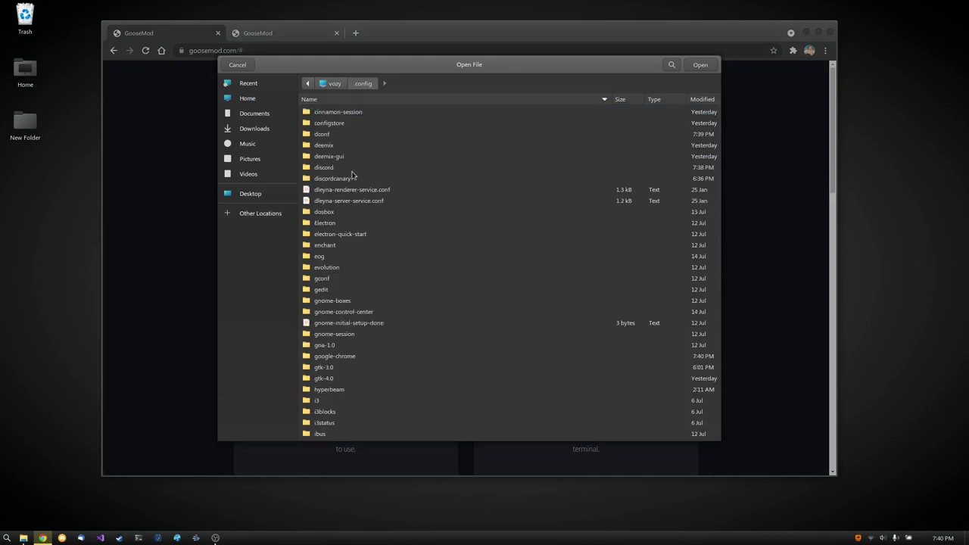
{"action": "double_click", "coordinate": [353, 171]}
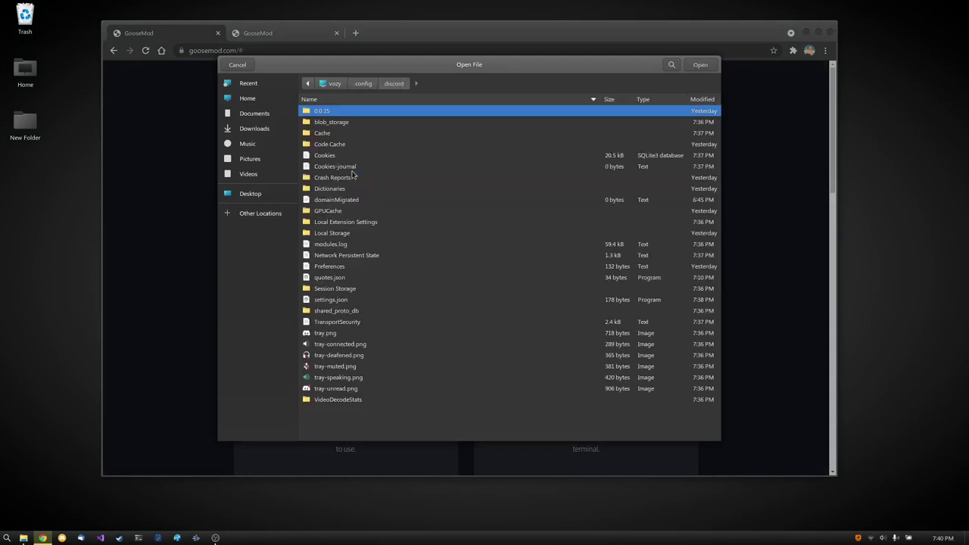
{"action": "double_click", "coordinate": [337, 302]}
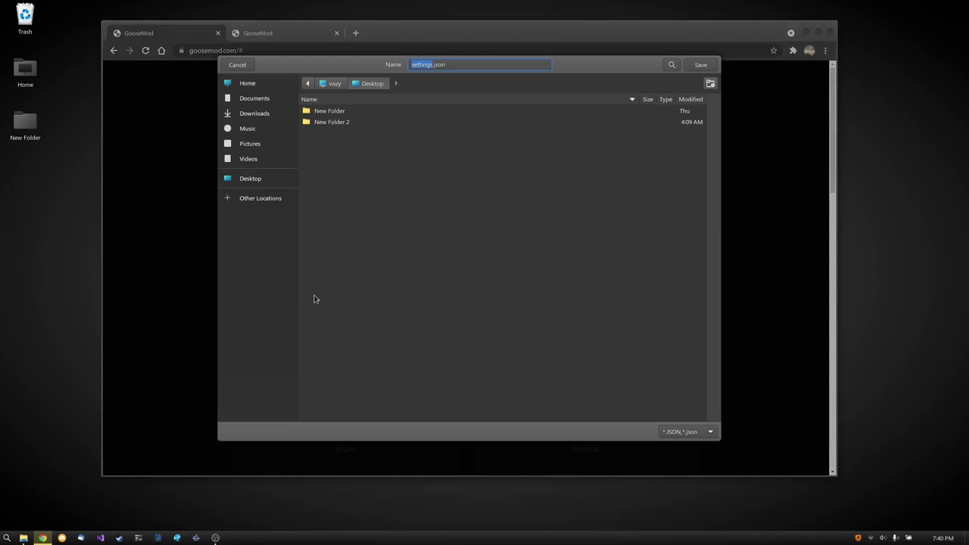
Step: Save the new settings.json in the home folder's .config/discord folder, replacing the existing file, and open the downloaded copy
{"action": "left_click", "coordinate": [266, 84]}
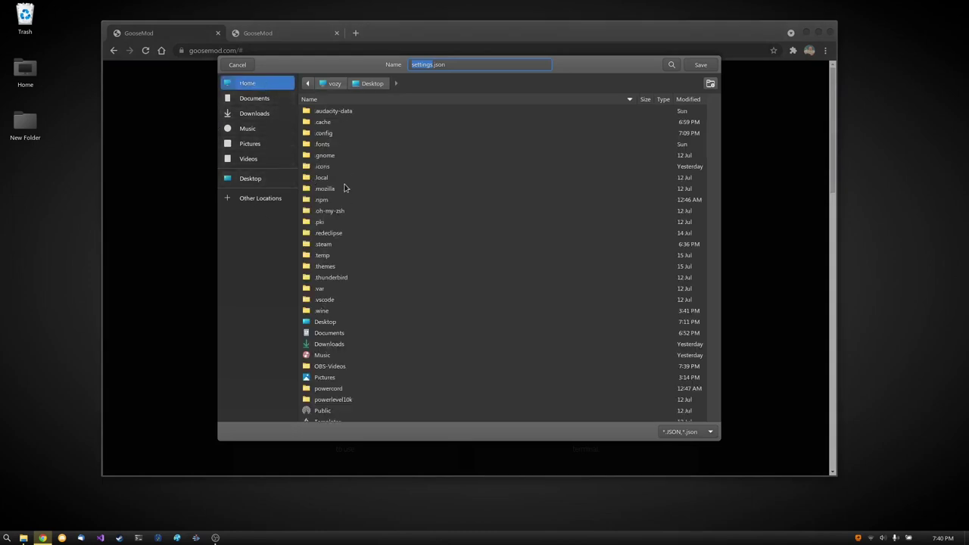
{"action": "double_click", "coordinate": [352, 144]}
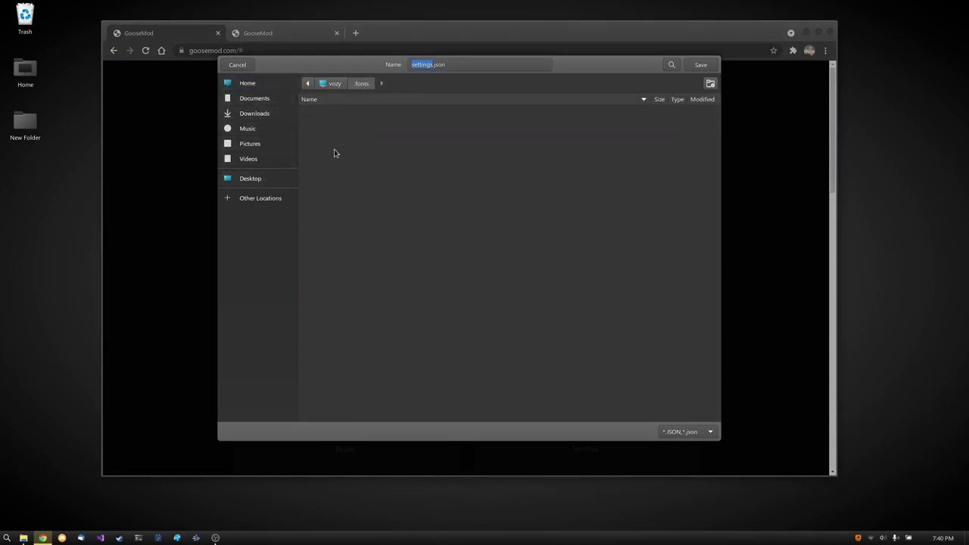
{"action": "left_click", "coordinate": [336, 85]}
{"action": "double_click", "coordinate": [358, 134]}
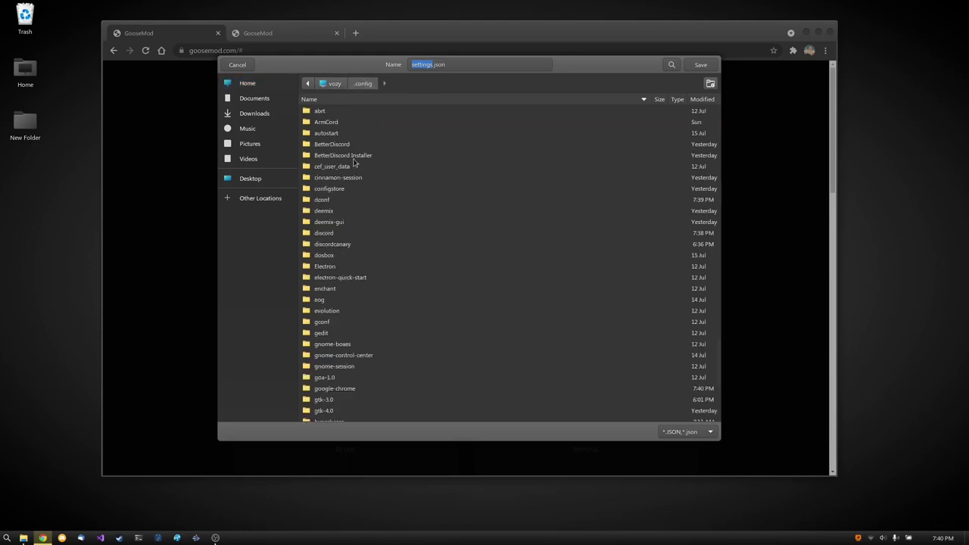
{"action": "scroll", "coordinate": [348, 316], "scroll_direction": "down", "scroll_amount": 2}
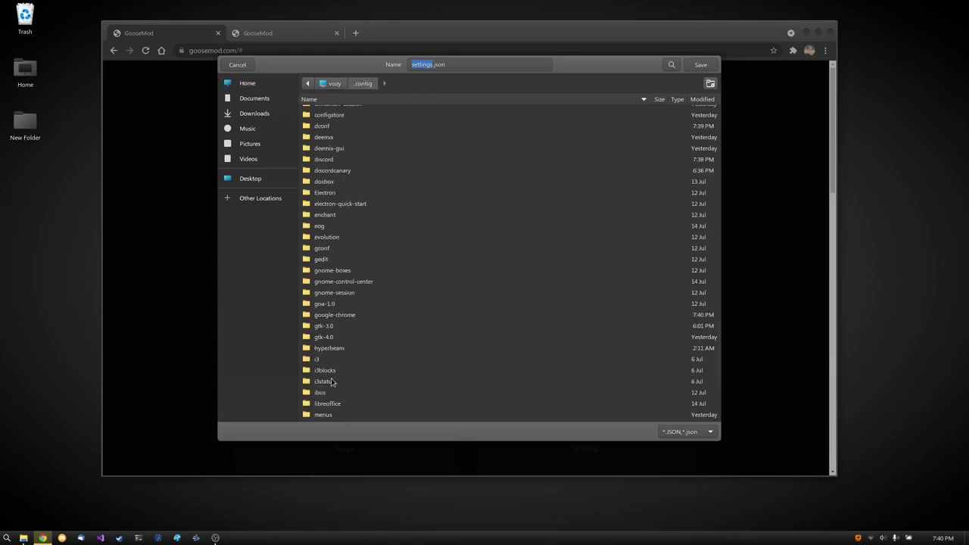
{"action": "double_click", "coordinate": [343, 159]}
{"action": "left_click", "coordinate": [701, 65]}
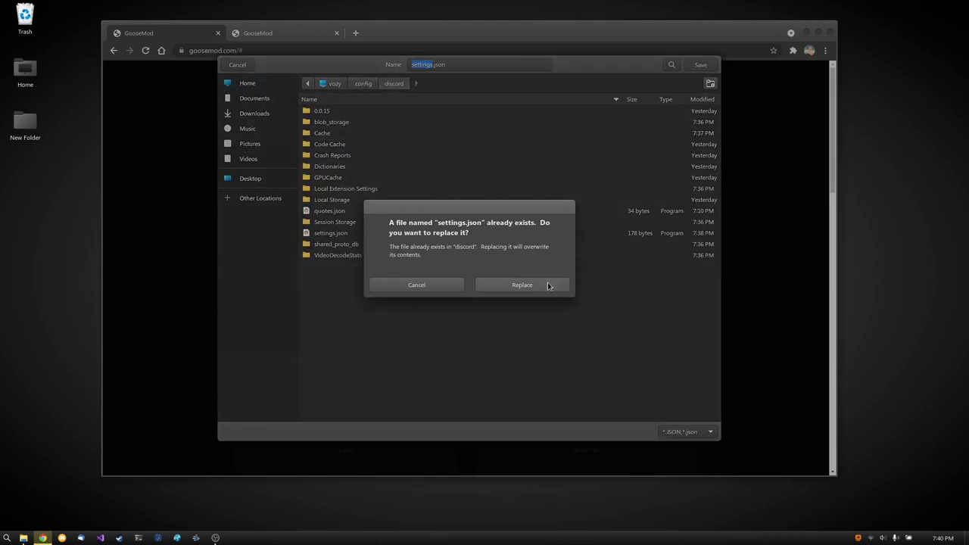
{"action": "left_click", "coordinate": [523, 285]}
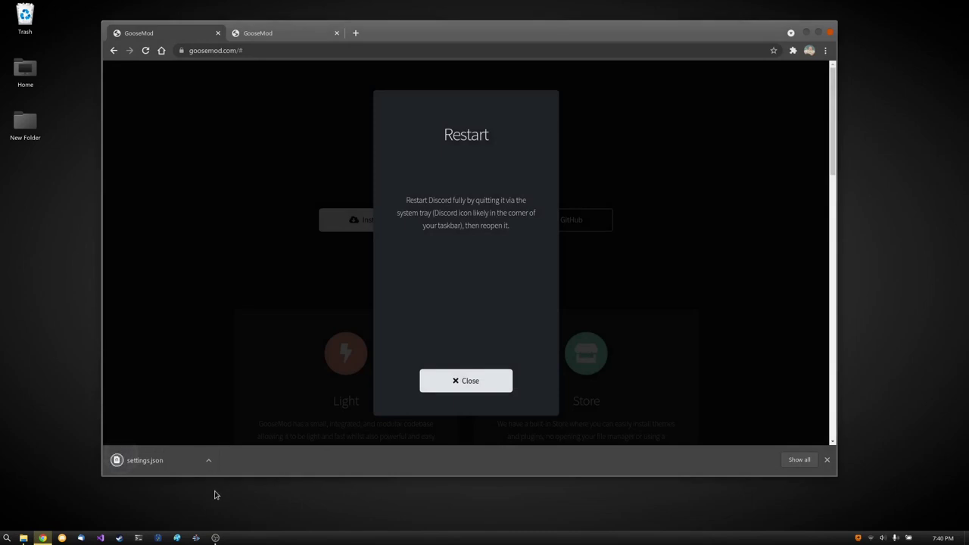
{"action": "left_click", "coordinate": [163, 461]}
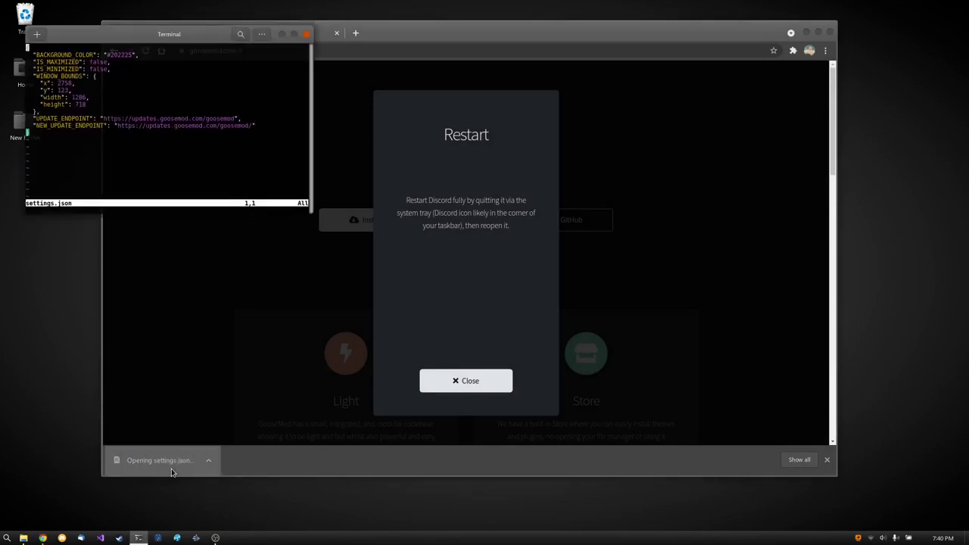